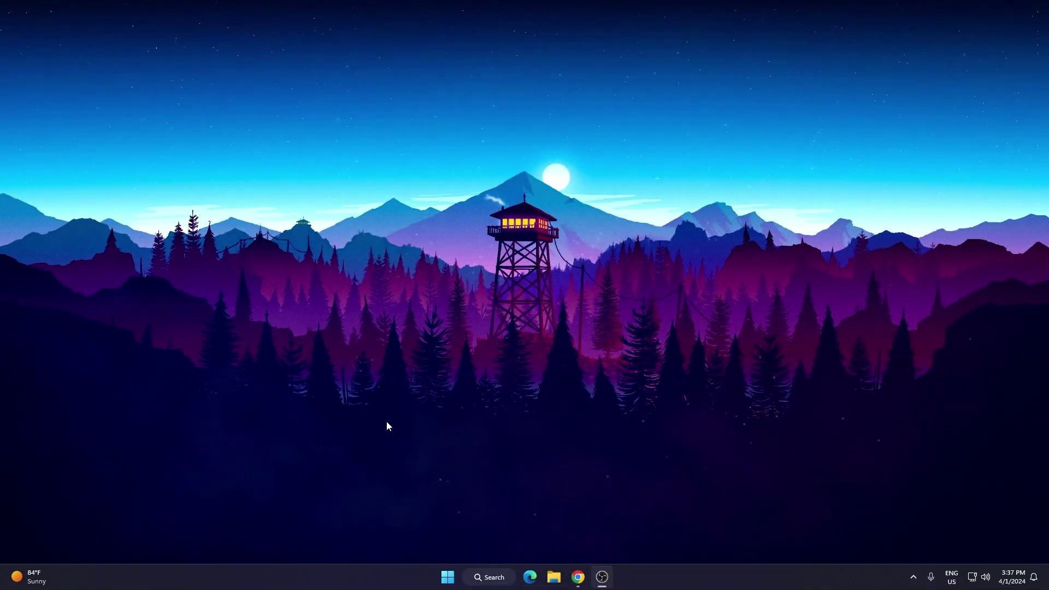
Step: Open the Prefetch folder through Run, find it empty, and close it
key(super+r)
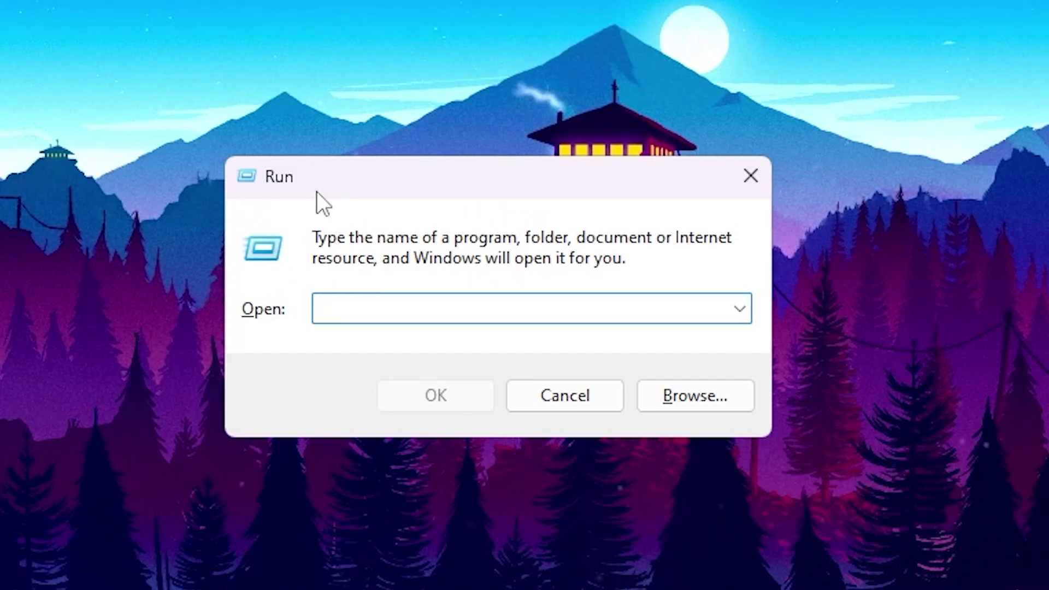
text(prefetch)
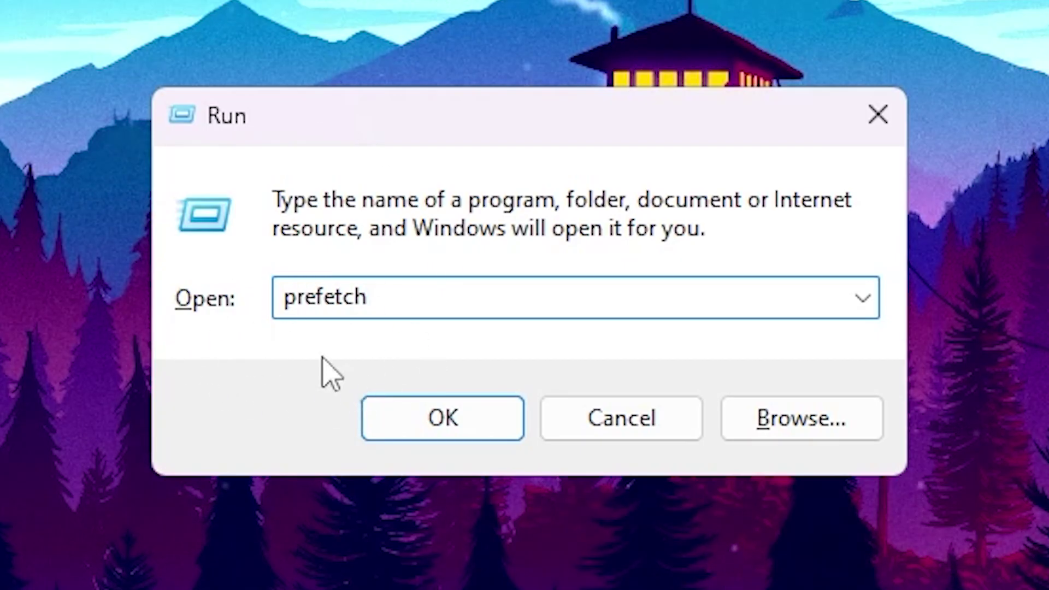
click(452, 431)
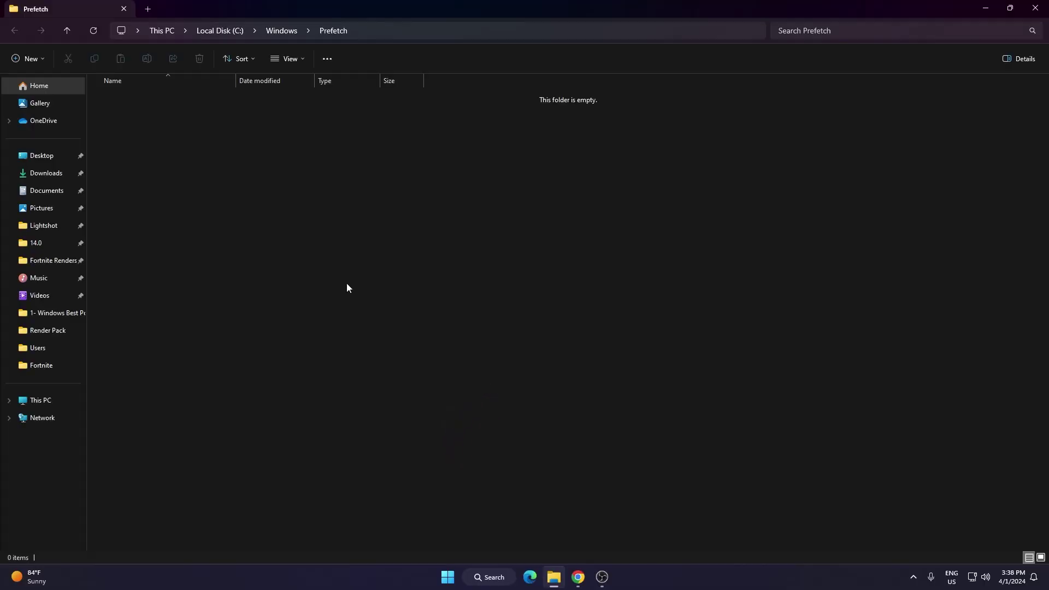
drag(159, 121, 679, 457)
click(1030, 8)
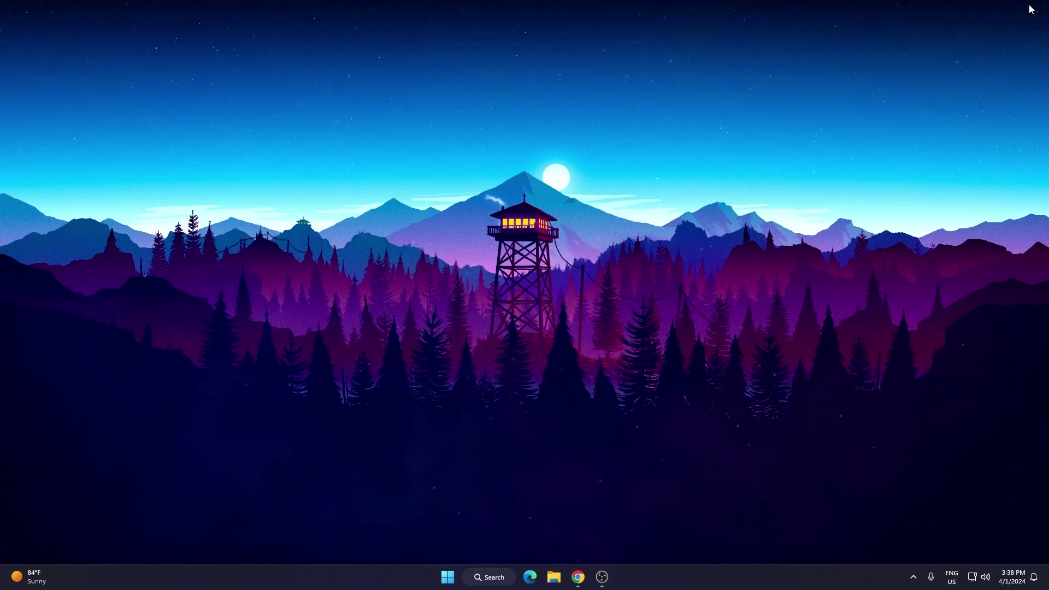
Step: Open the Windows temp folder with the Run command 'temp'
key(super+r)
drag(152, 457, 523, 217)
text(tempo)
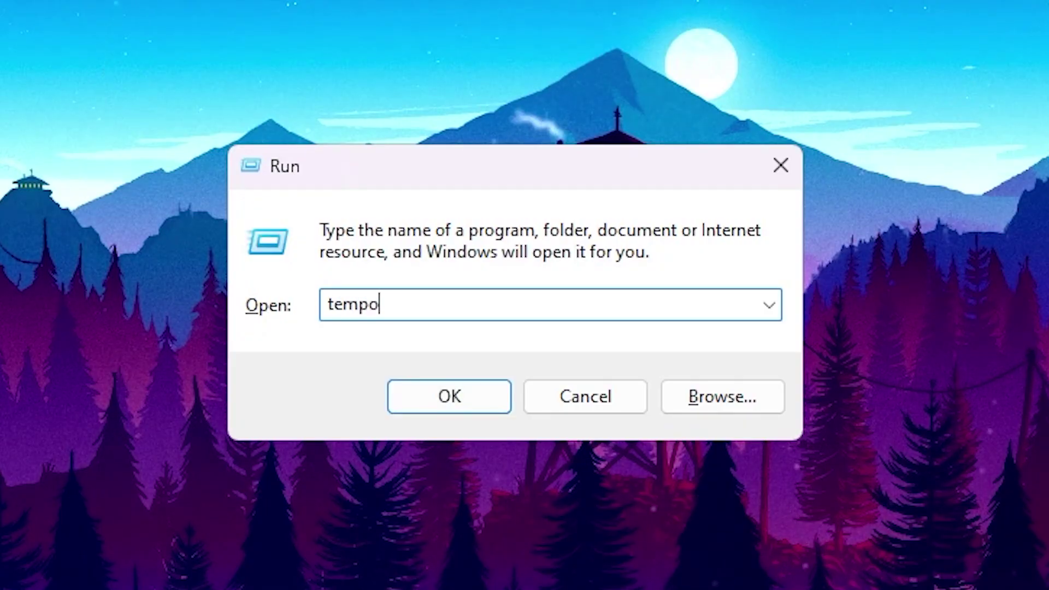
key(BackSpace)
key(Return)
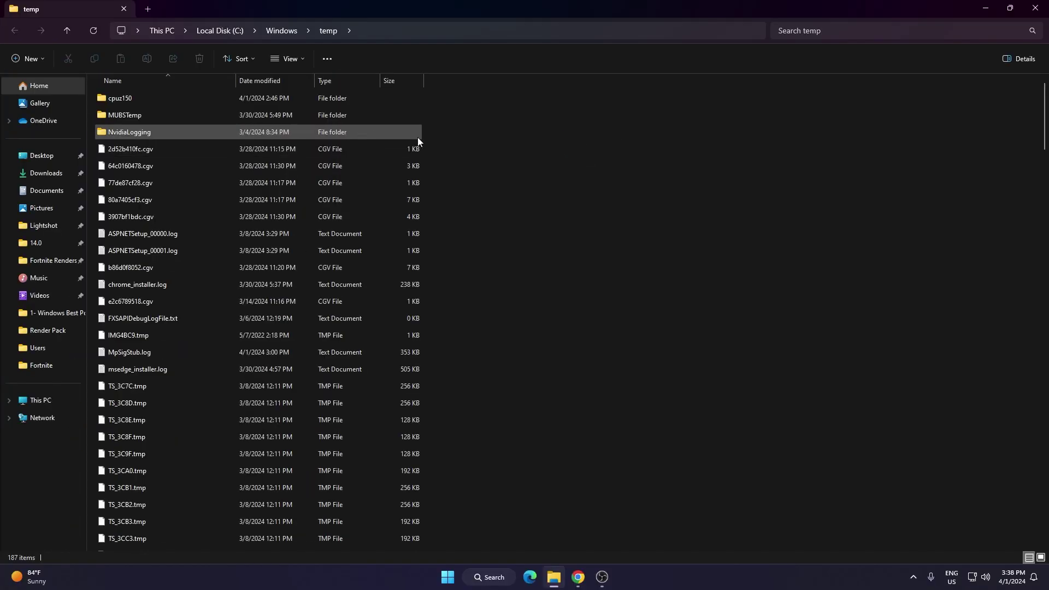
Step: Delete all 187 temp items with admin permission, skipping the in-use cpuz150 folder
key(ctrl+a)
scroll(333, 177, down, 9)
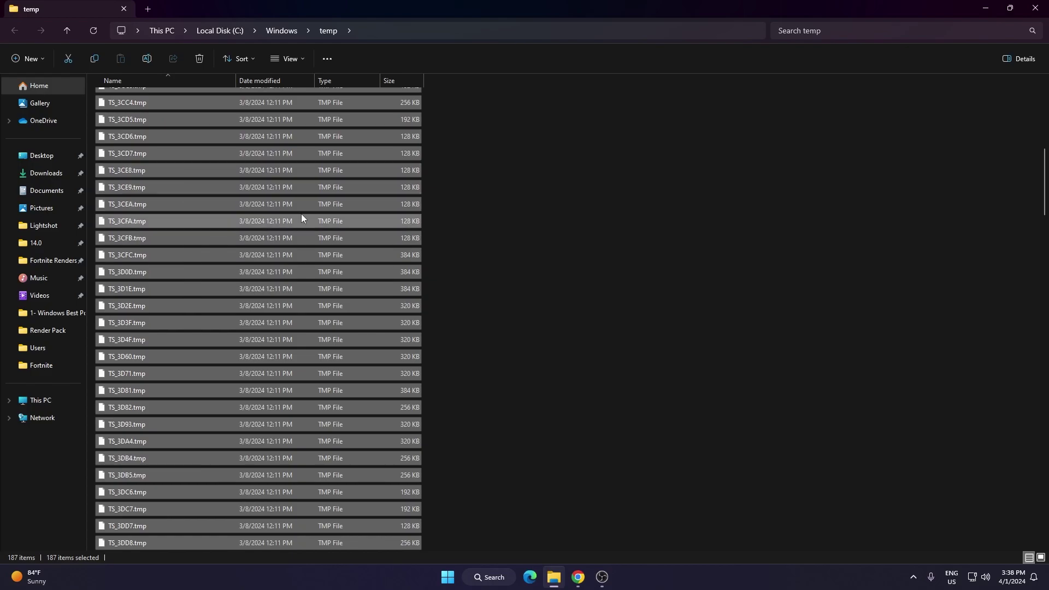
key(Delete)
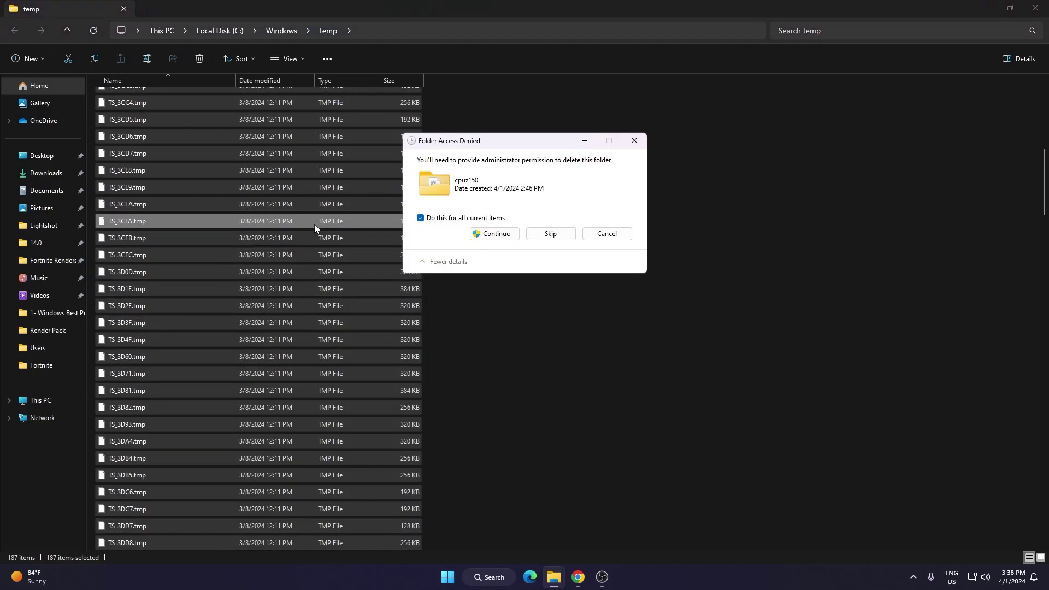
click(494, 238)
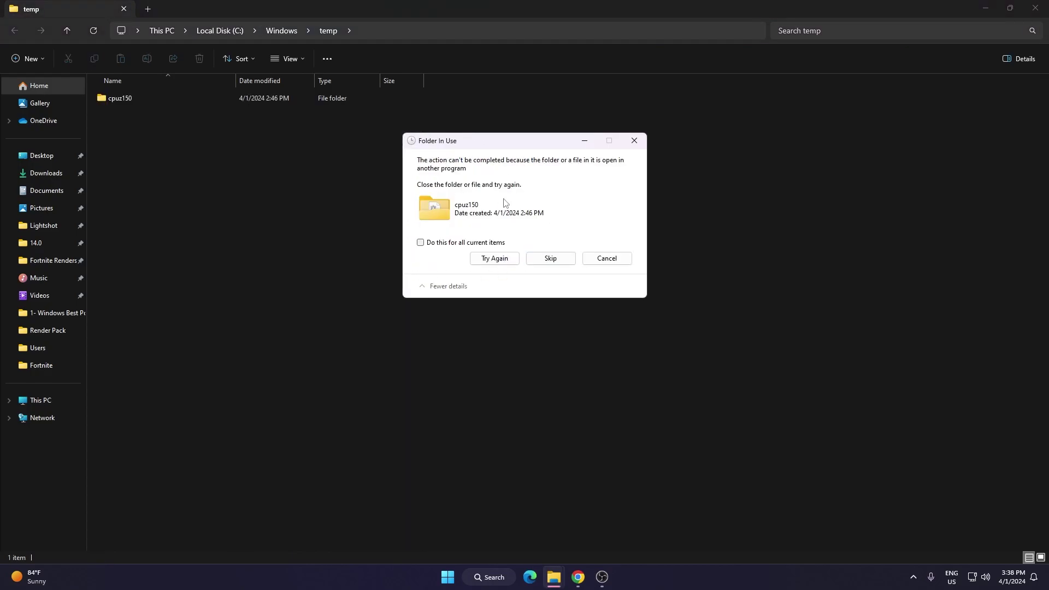
click(597, 263)
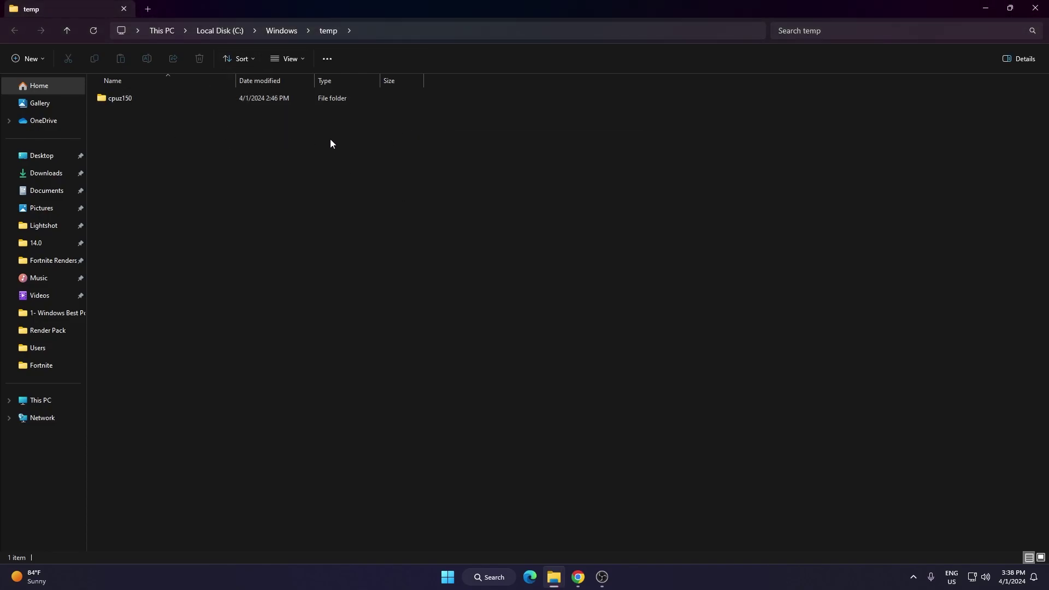
key(super+d)
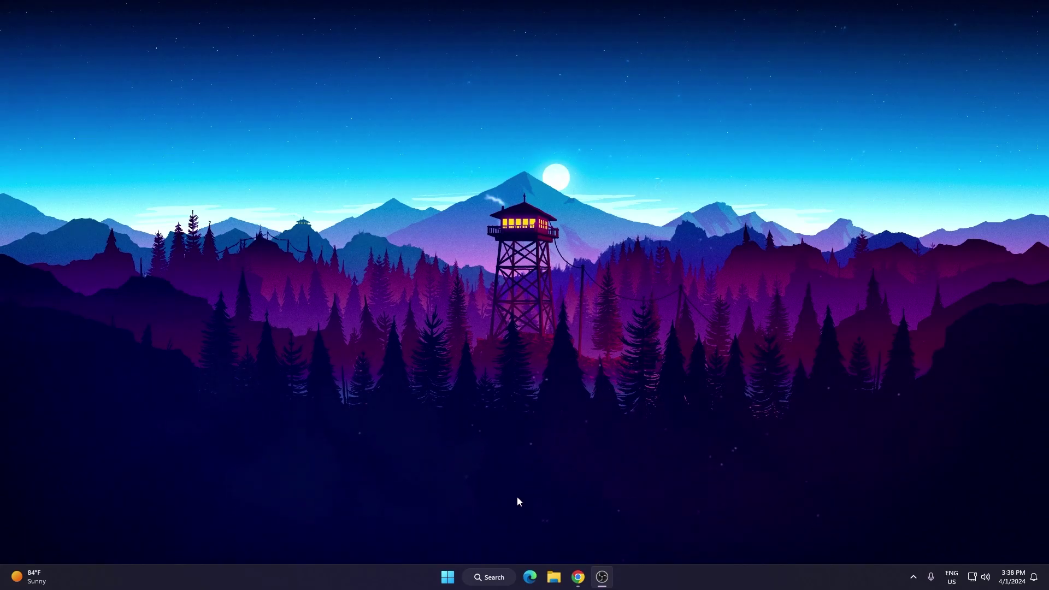
Step: Search 'clean' and start Disk Clean-up on drive C:
click(489, 577)
text(clean)
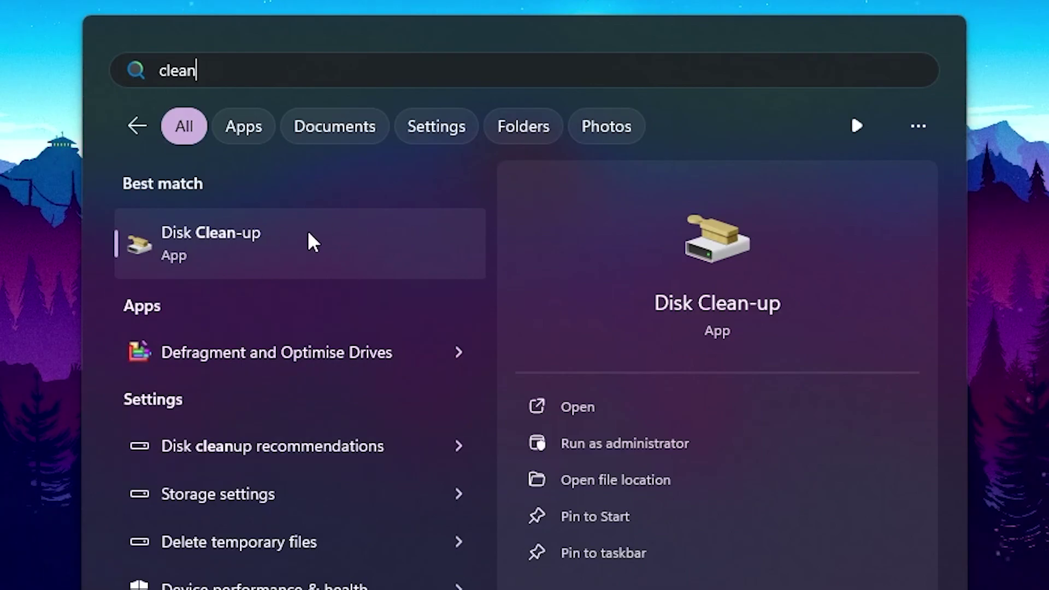
click(257, 235)
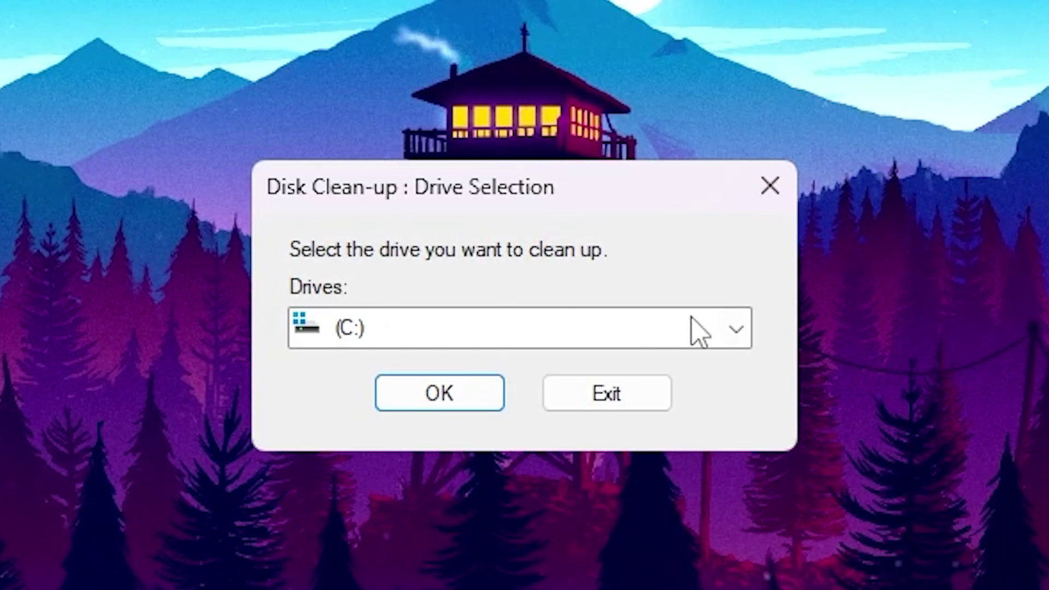
click(458, 398)
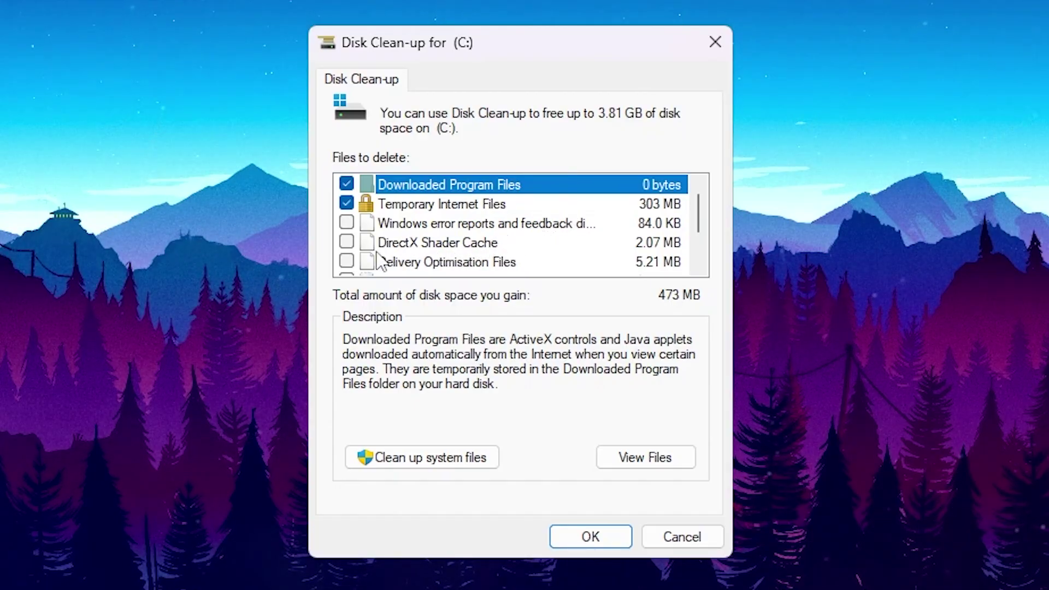
Step: Check only DirectX Shader Cache, clear the other boxes, and permanently delete the files
click(347, 242)
click(346, 203)
click(346, 184)
scroll(497, 229, down, 1)
click(346, 261)
click(600, 538)
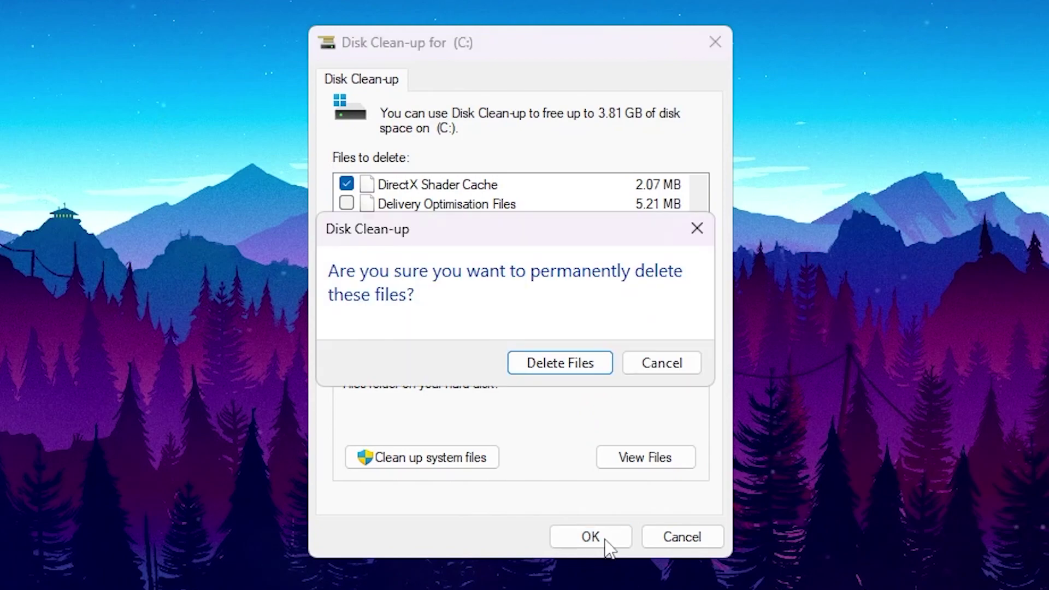
click(550, 369)
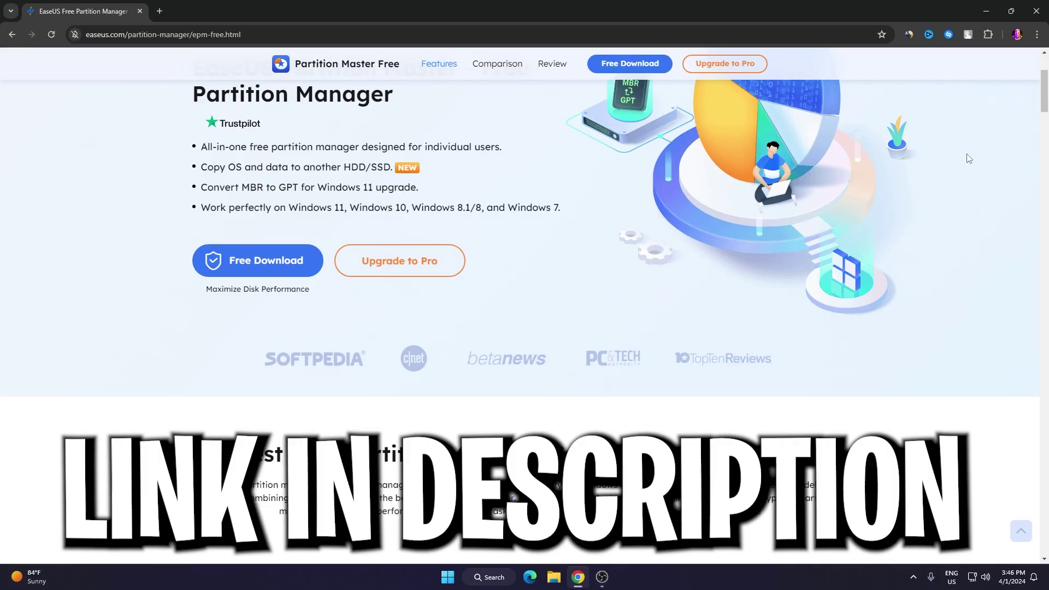
scroll(966, 155, down, 10)
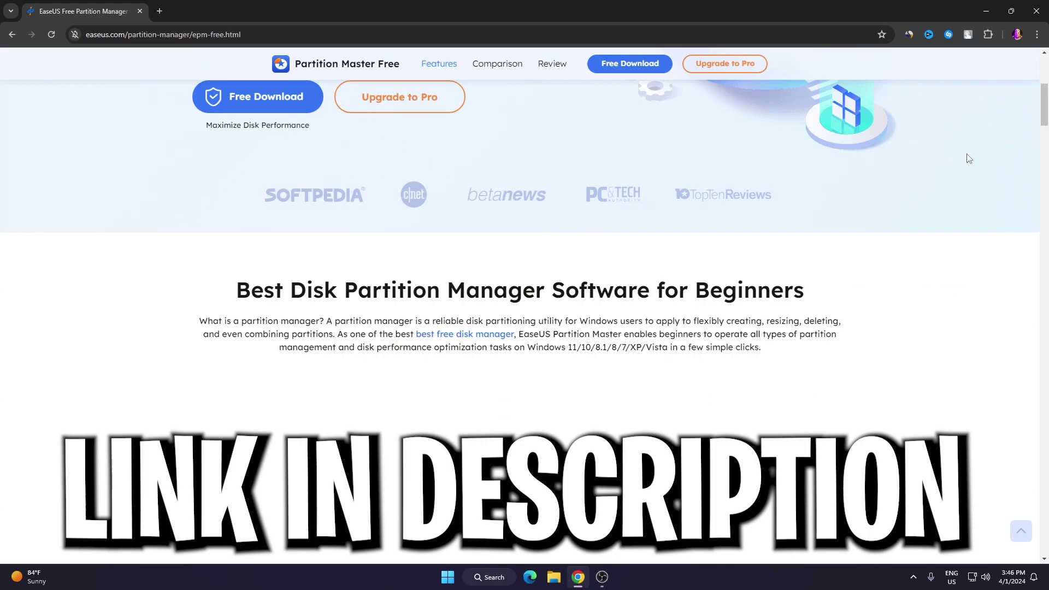
scroll(966, 161, down, 15)
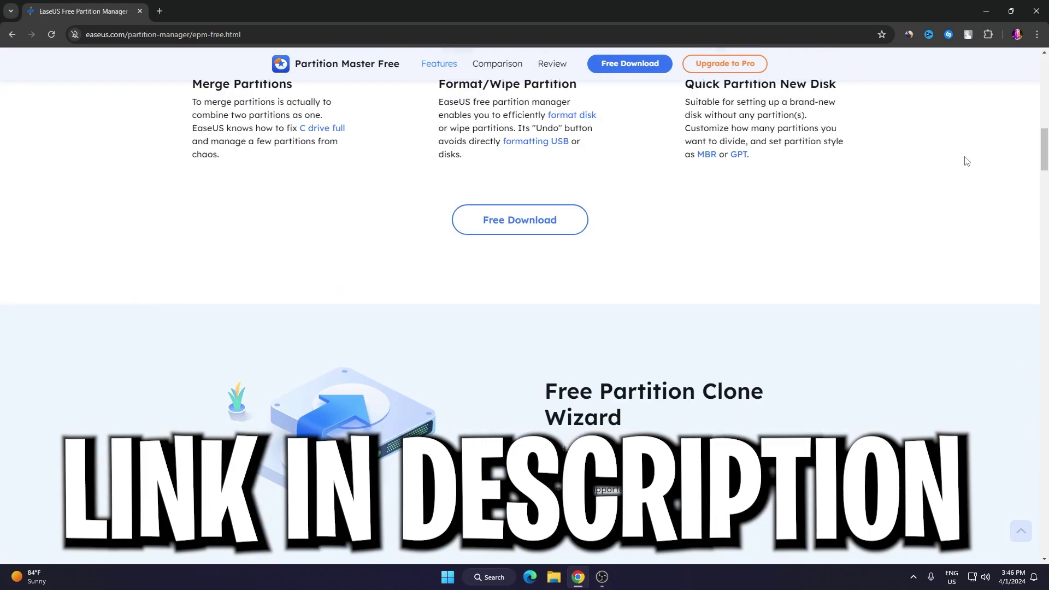
scroll(965, 163, down, 12)
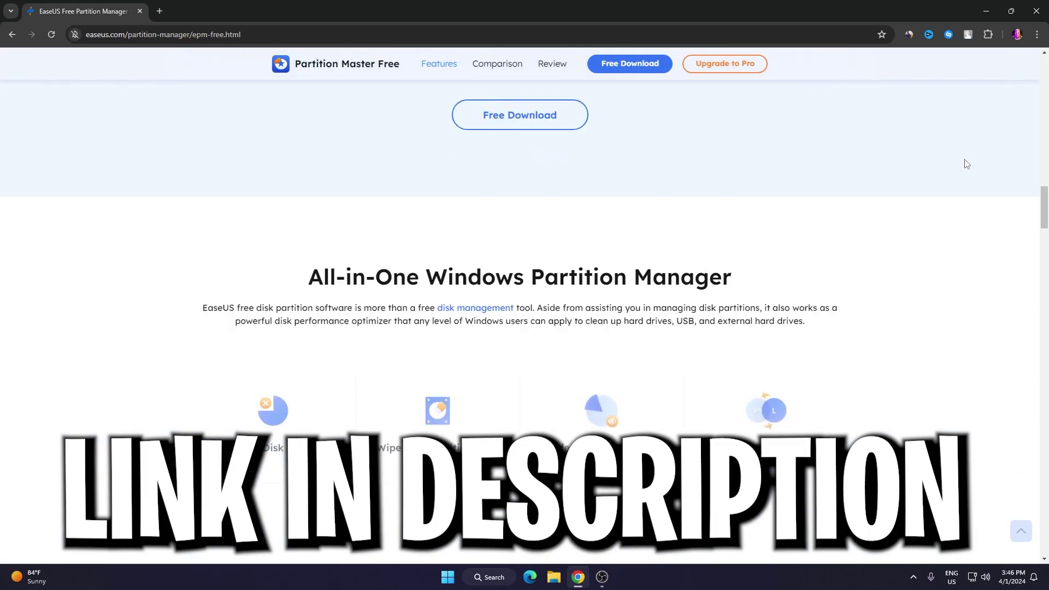
scroll(967, 162, down, 12)
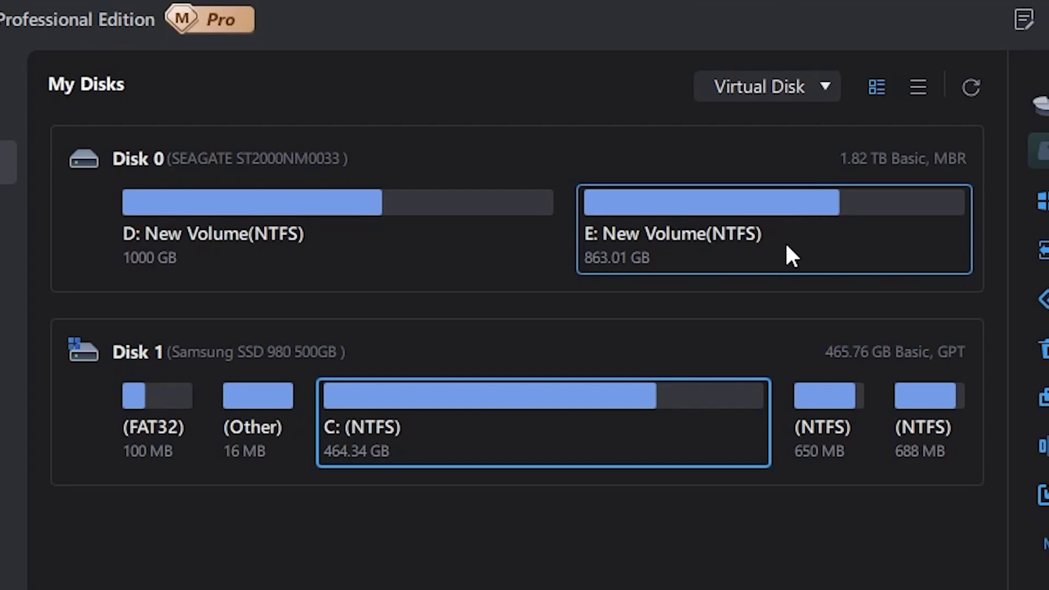
Step: Run a Surface Test on the D: partition, then go to the Toolkit page
click(234, 213)
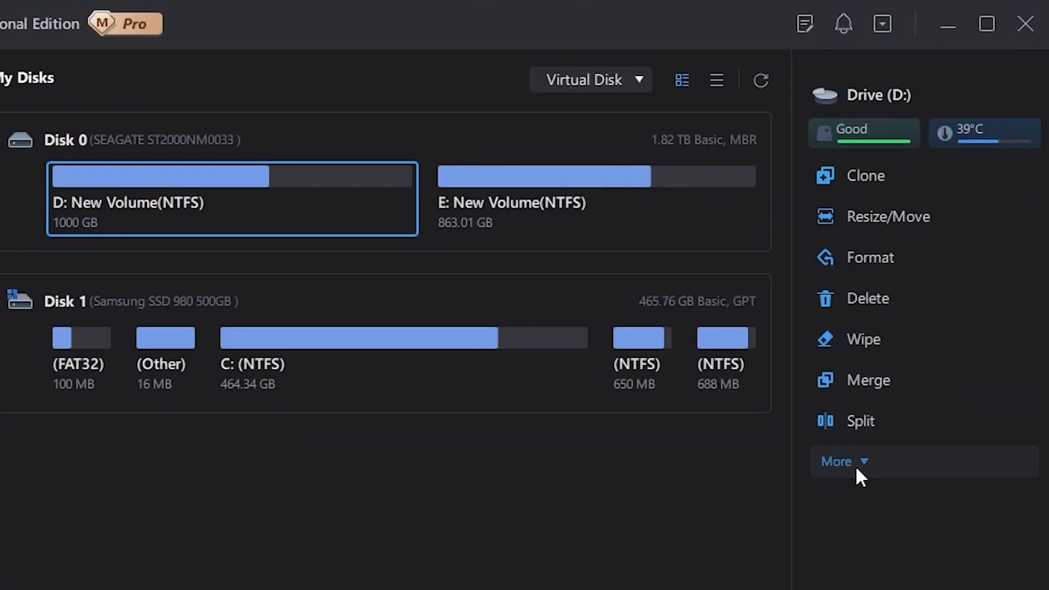
click(859, 473)
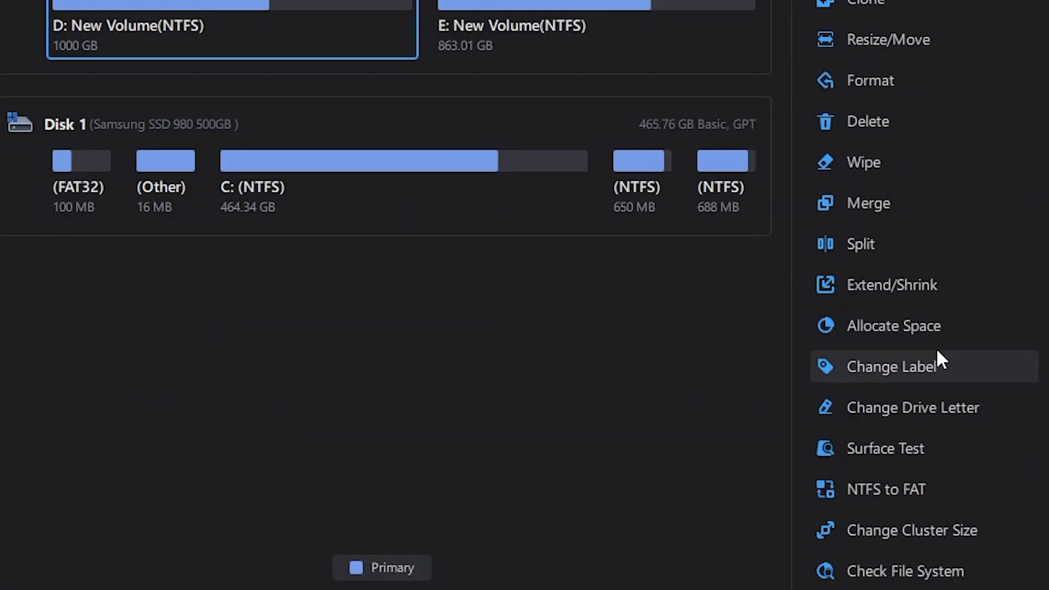
click(889, 460)
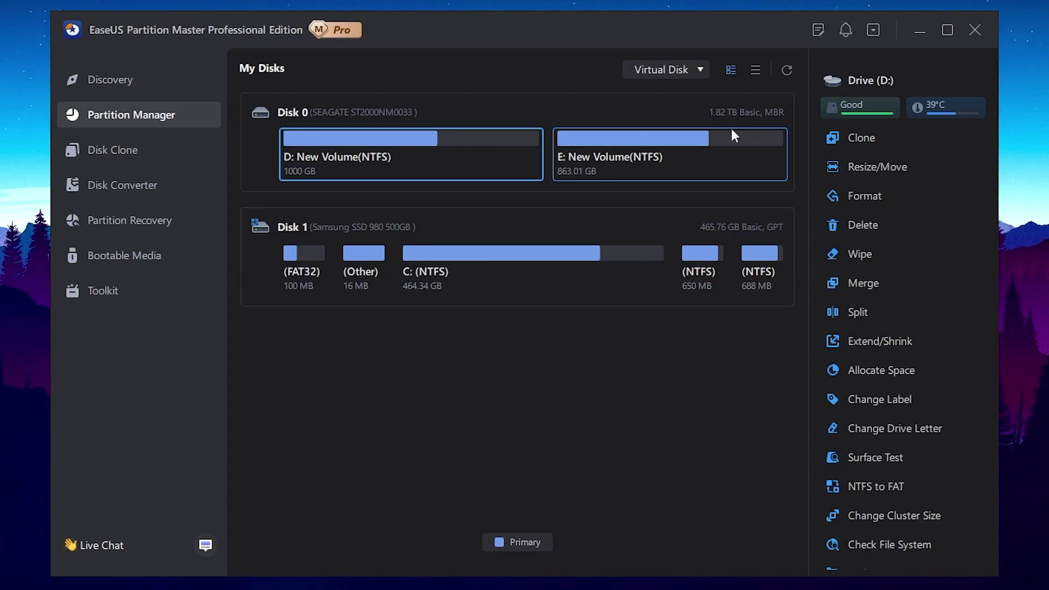
click(88, 291)
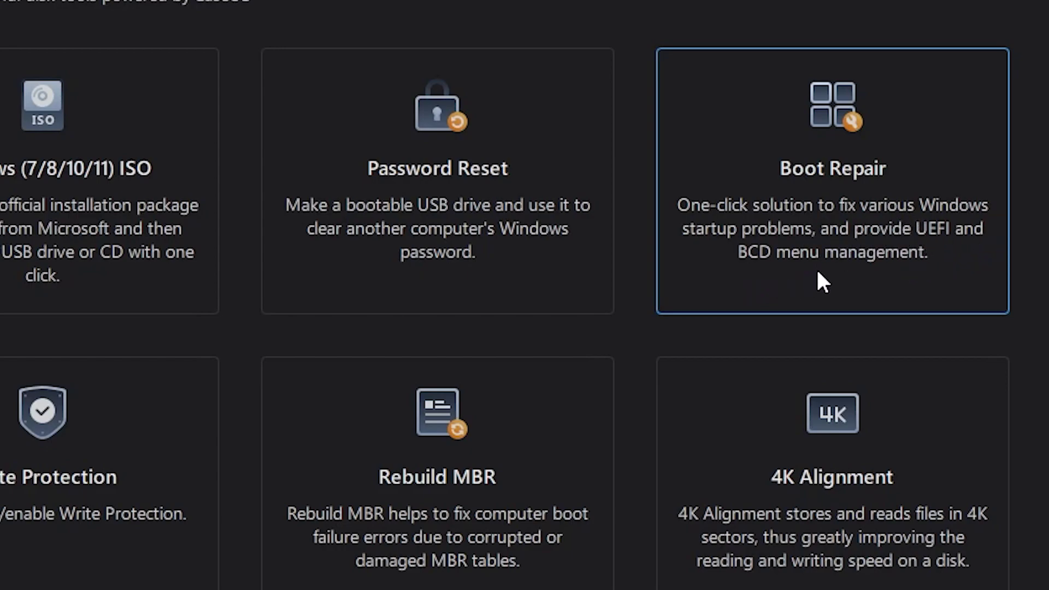
Step: Preview the Boot Repair tool, then browse the Disk Converter options
click(776, 162)
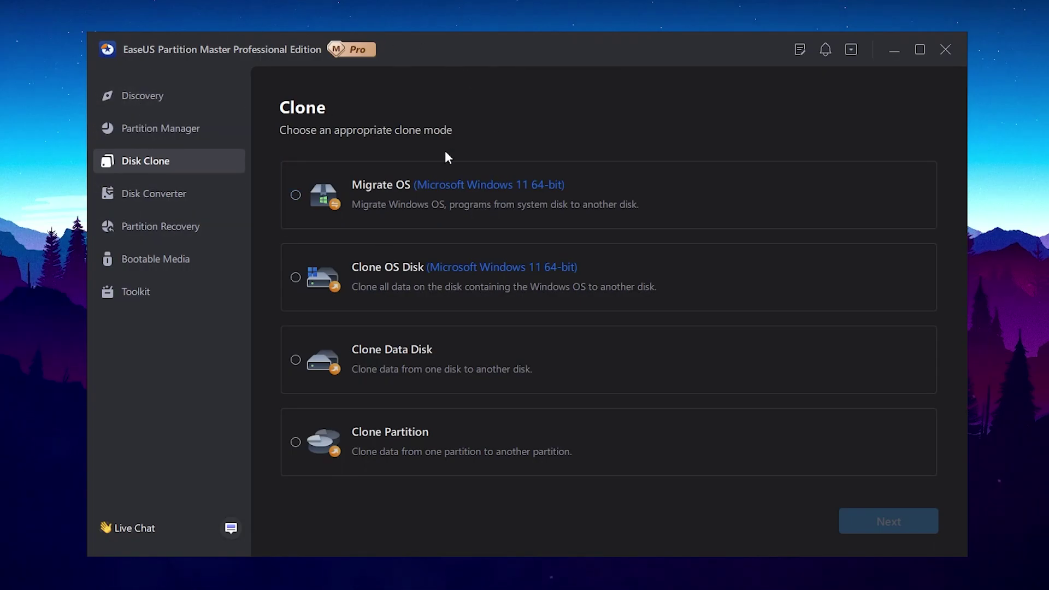
click(175, 193)
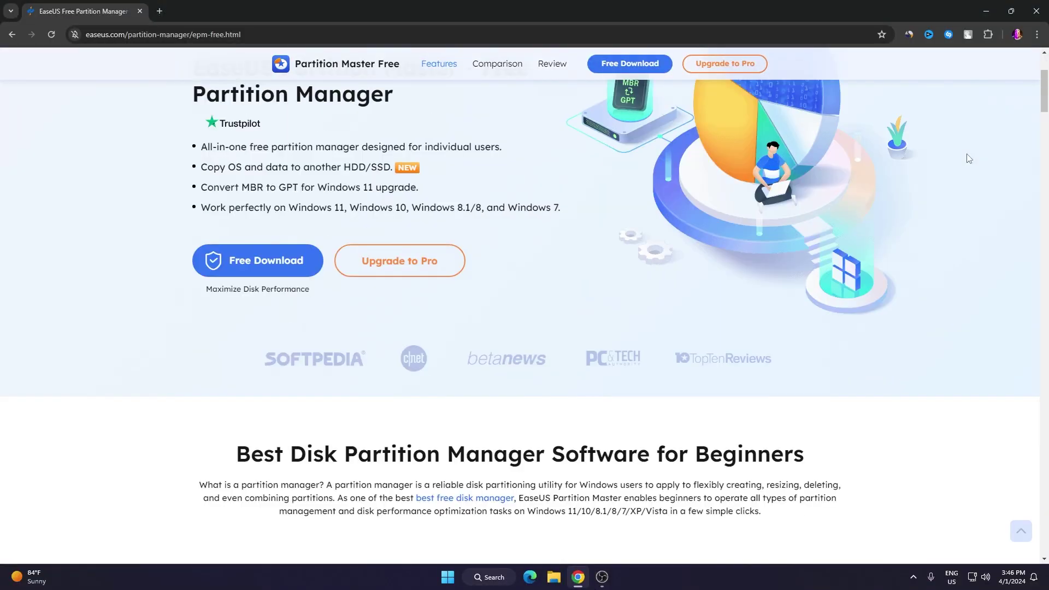
scroll(965, 161, down, 5)
scroll(966, 161, down, 7)
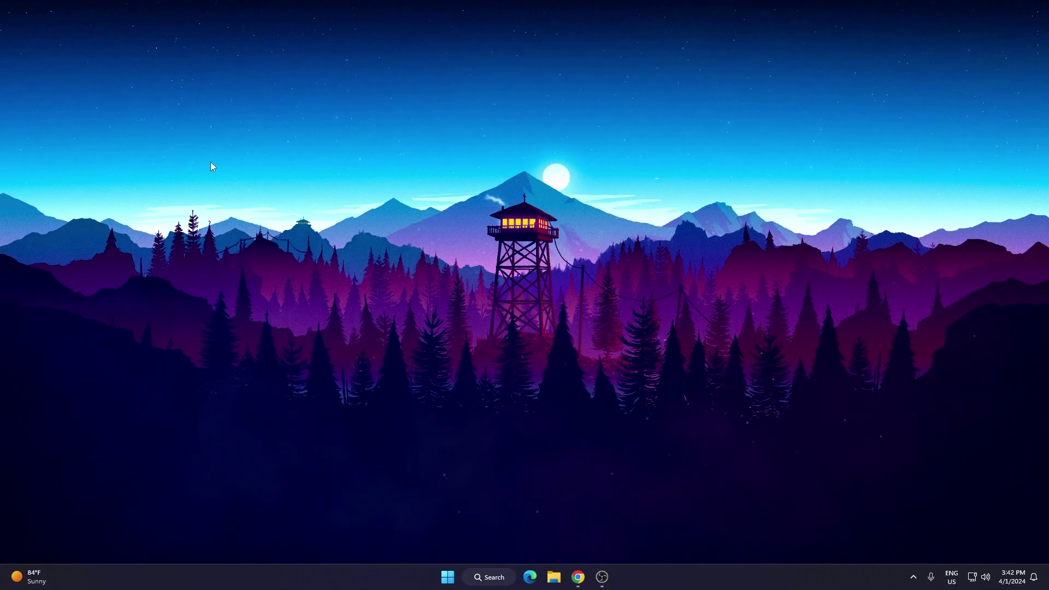
Step: Search 'power' and launch the 'Choose a power plan' result
click(492, 582)
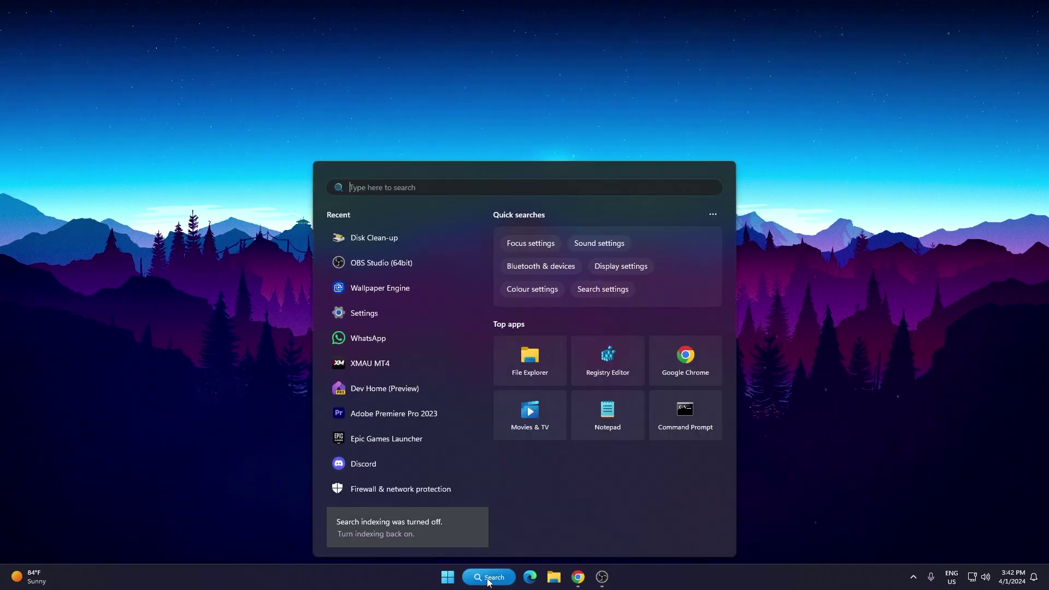
text(power)
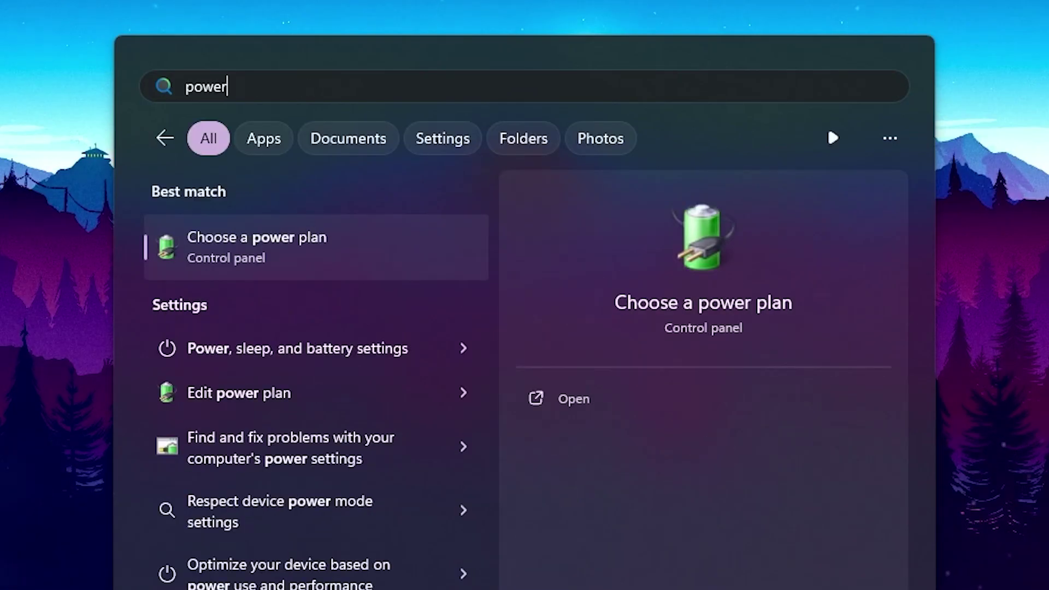
click(255, 254)
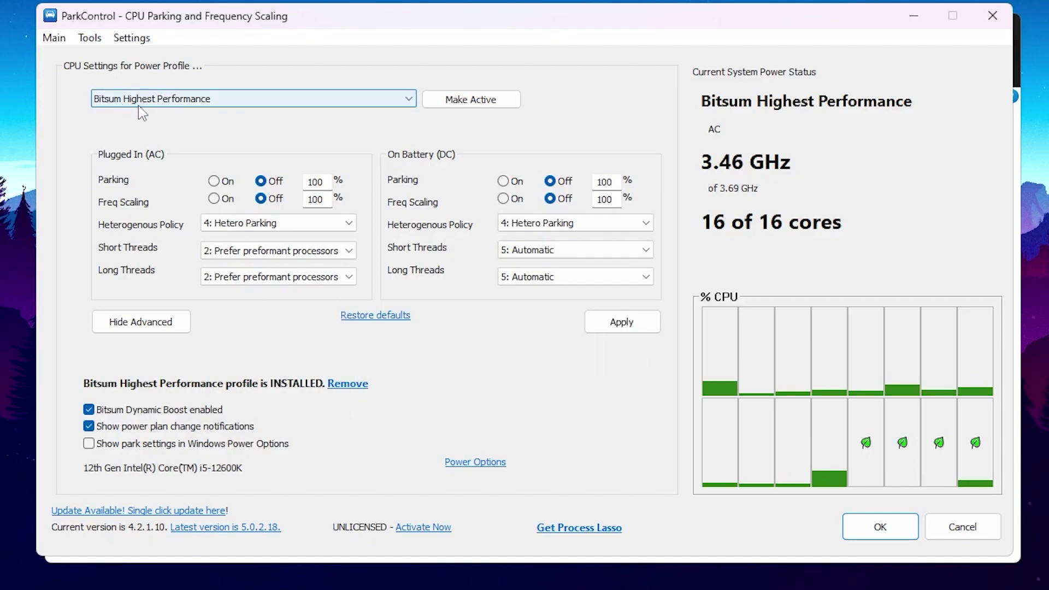
Step: Make Bitsum Highest Performance the active ParkControl profile, apply it, and close with OK
click(411, 100)
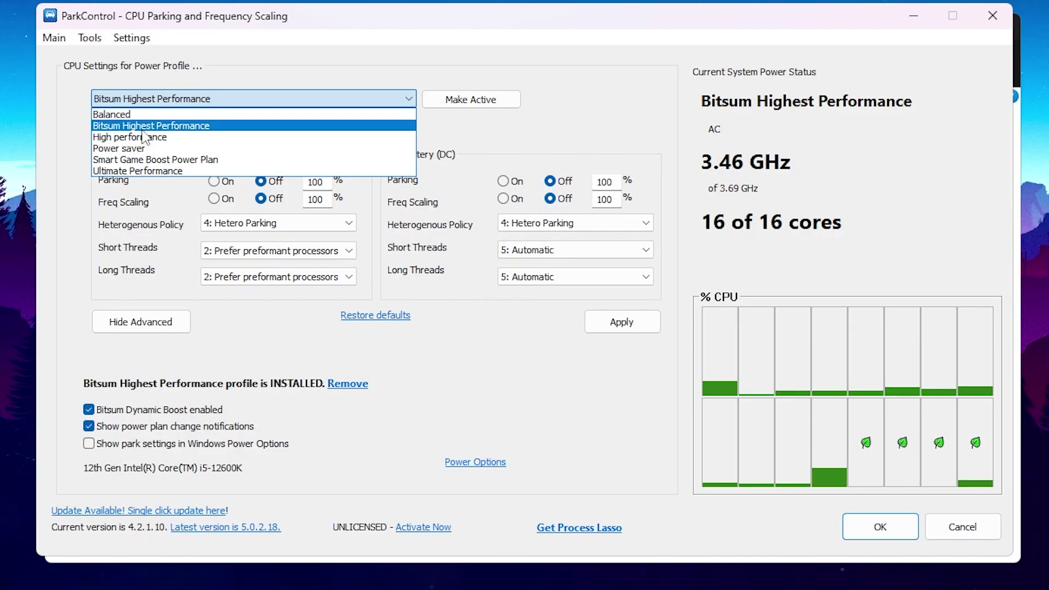
click(180, 126)
click(471, 100)
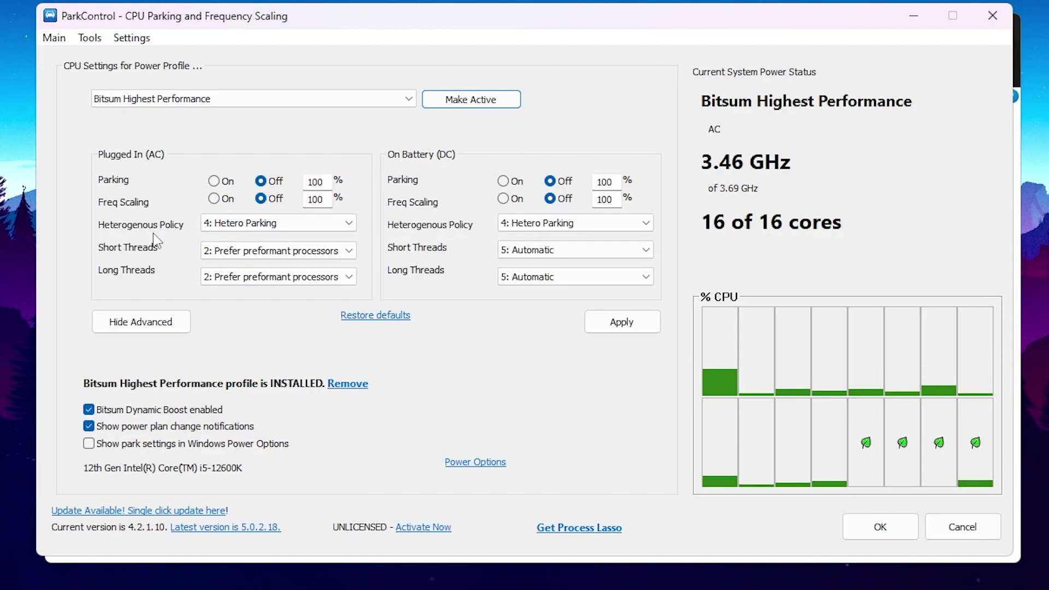
mouse_move(249, 236)
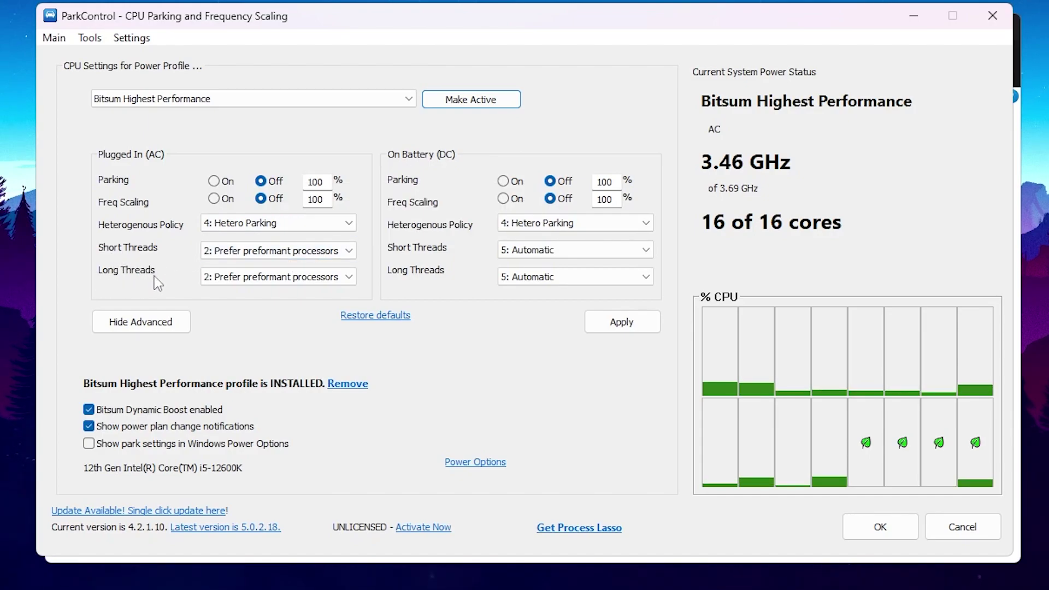
mouse_move(267, 283)
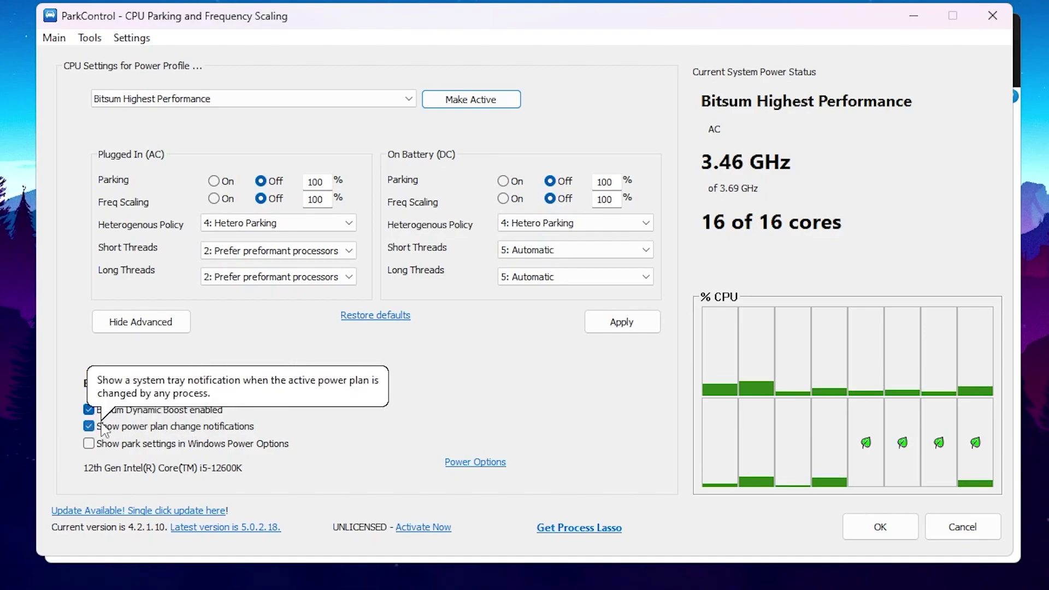
click(616, 330)
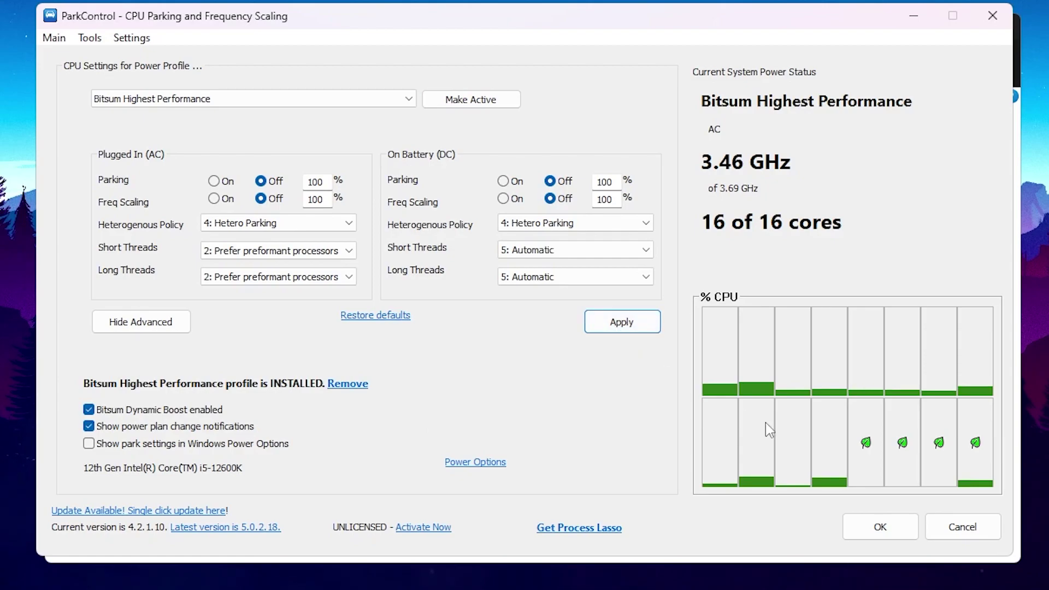
click(898, 533)
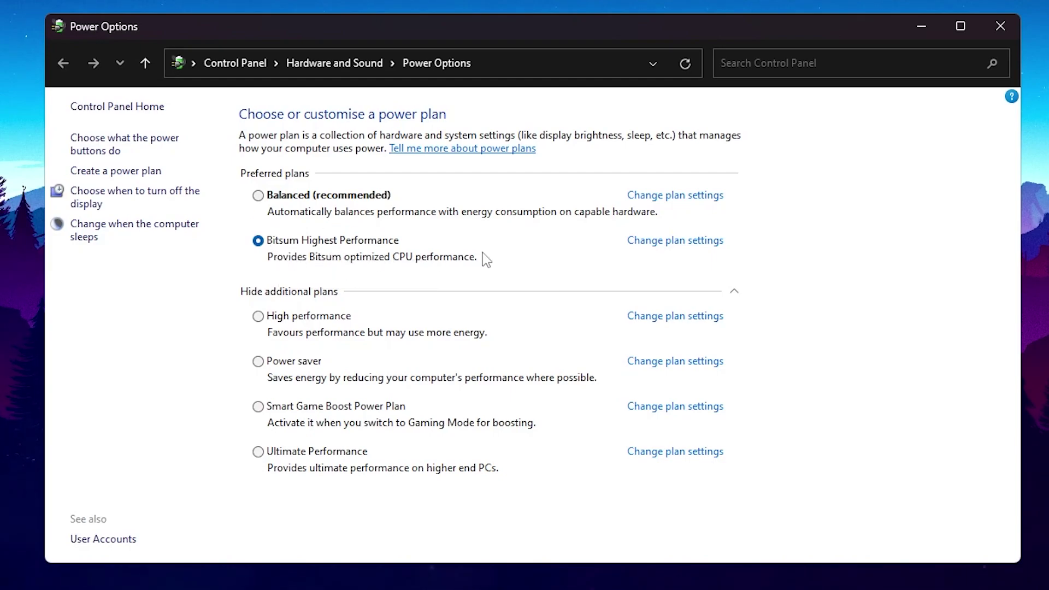
Step: Set Bitsum Highest Performance's display turn-off to Never and open its advanced power settings
click(686, 243)
click(525, 178)
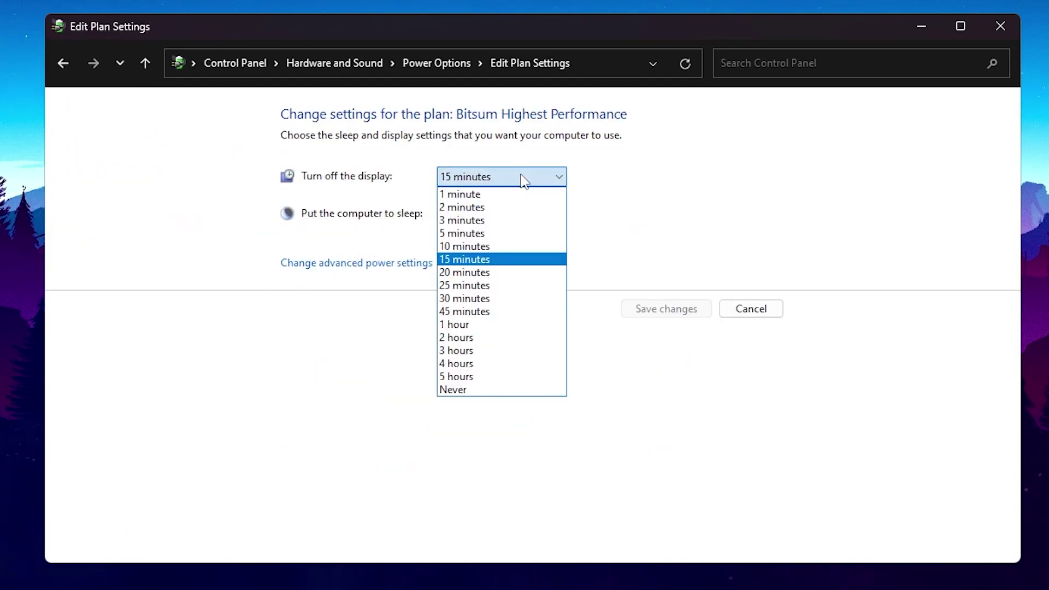
click(473, 389)
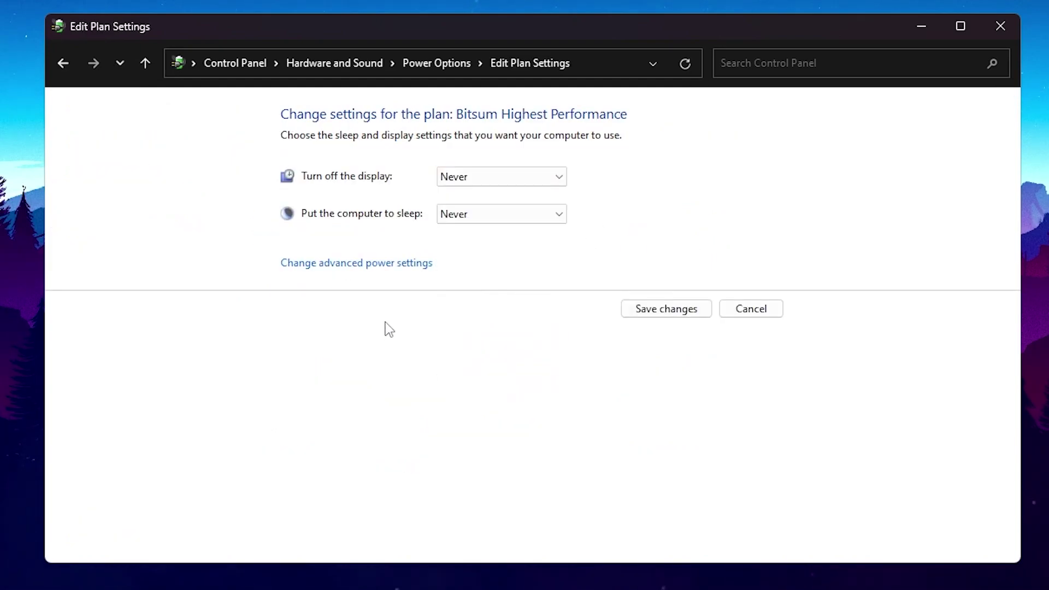
click(322, 263)
drag(21, 11, 486, 146)
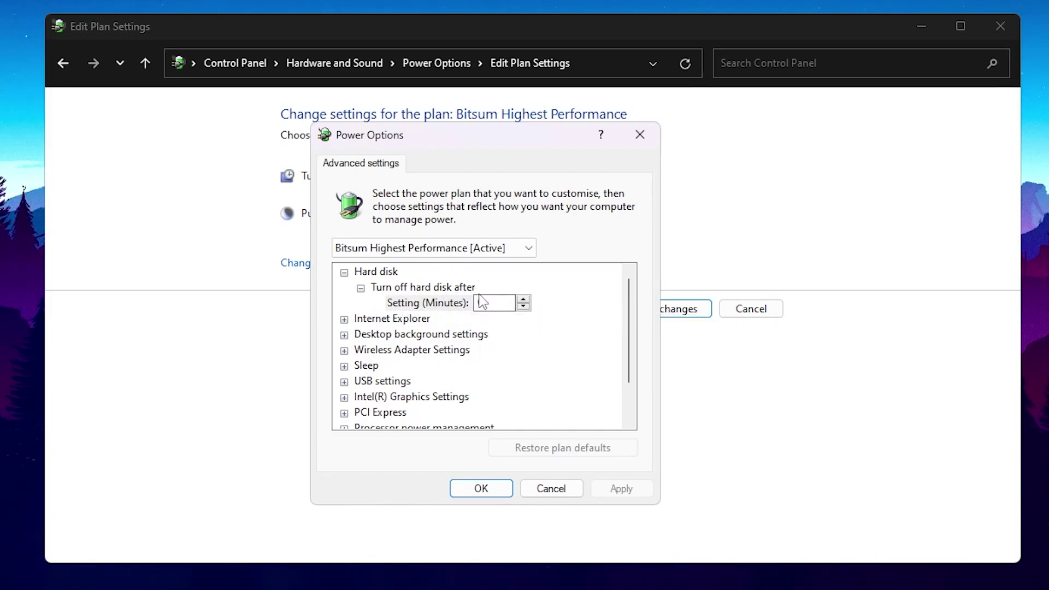
Step: Set hard disk turn-off to 0 minutes, confirm maximum processor state 100%, apply, and close
text(0)
scroll(517, 375, down, 1)
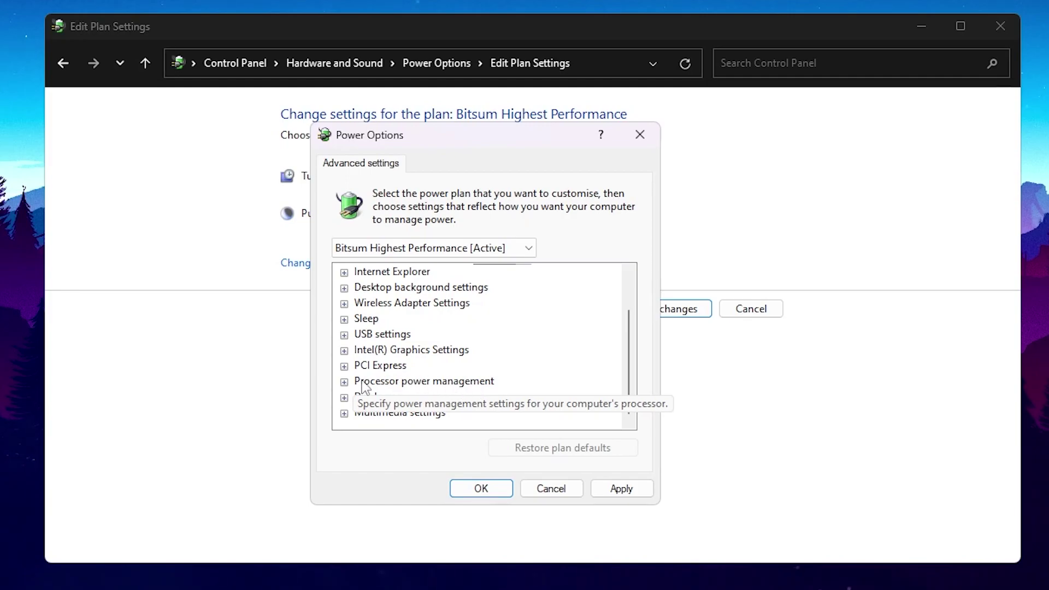
click(343, 382)
scroll(428, 385, down, 1)
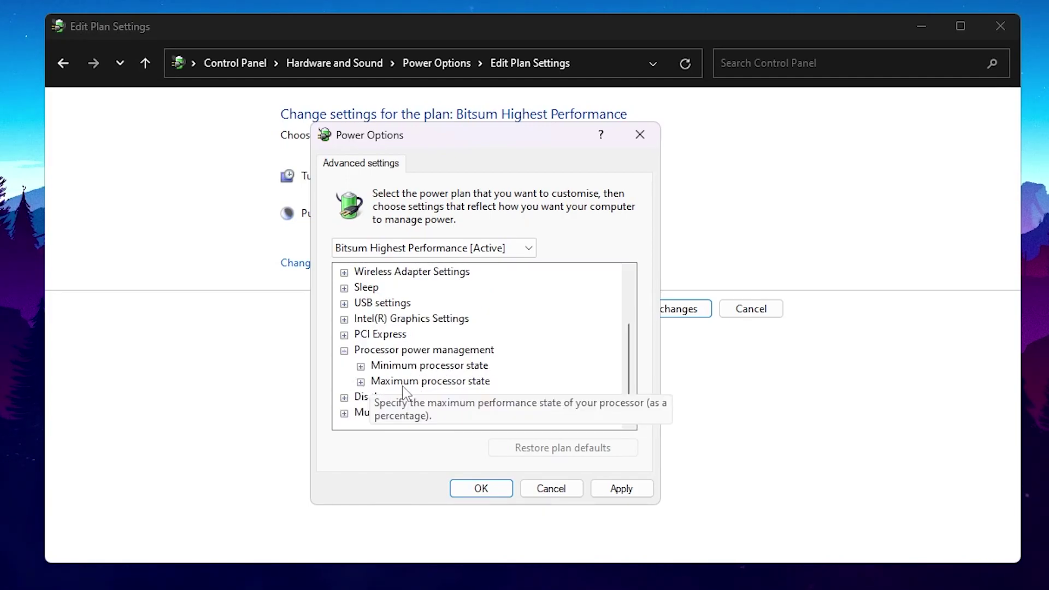
click(360, 382)
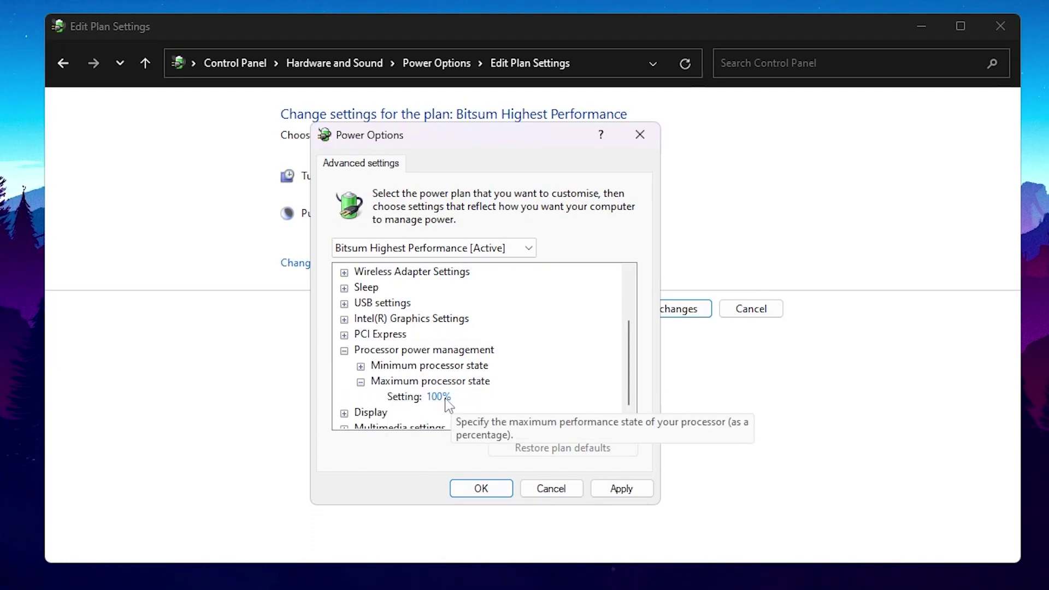
click(621, 489)
click(486, 488)
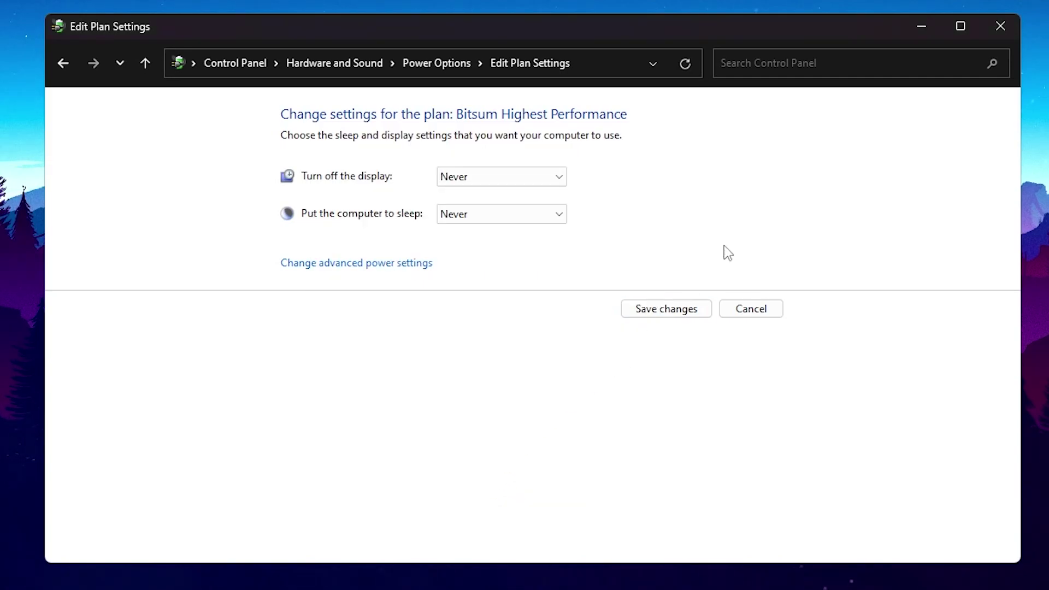
click(995, 29)
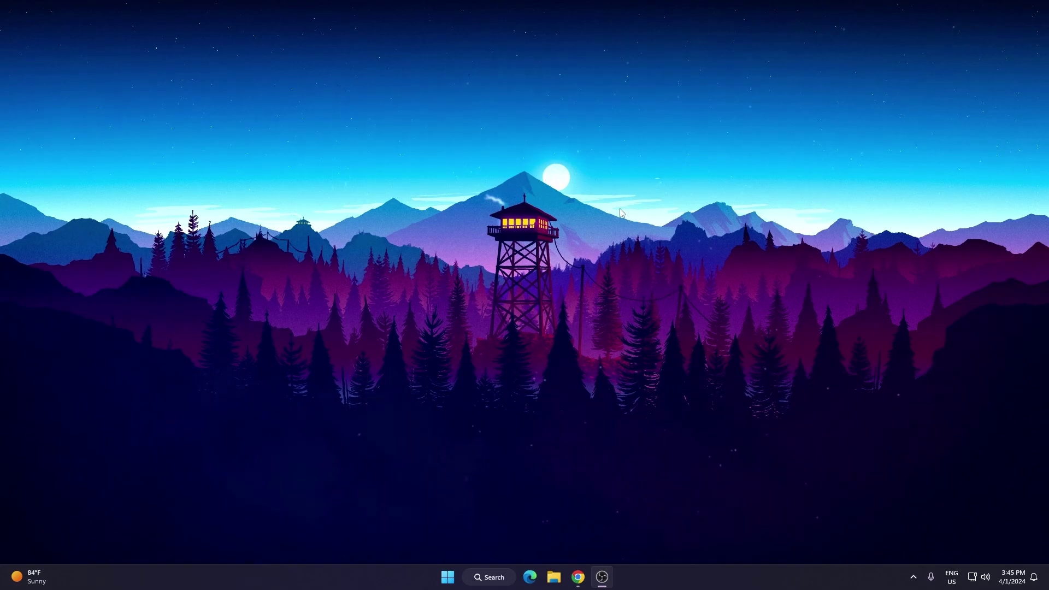
Step: Search 'mscon', launch System Configuration, and show its Boot tab
click(489, 577)
text(mscon)
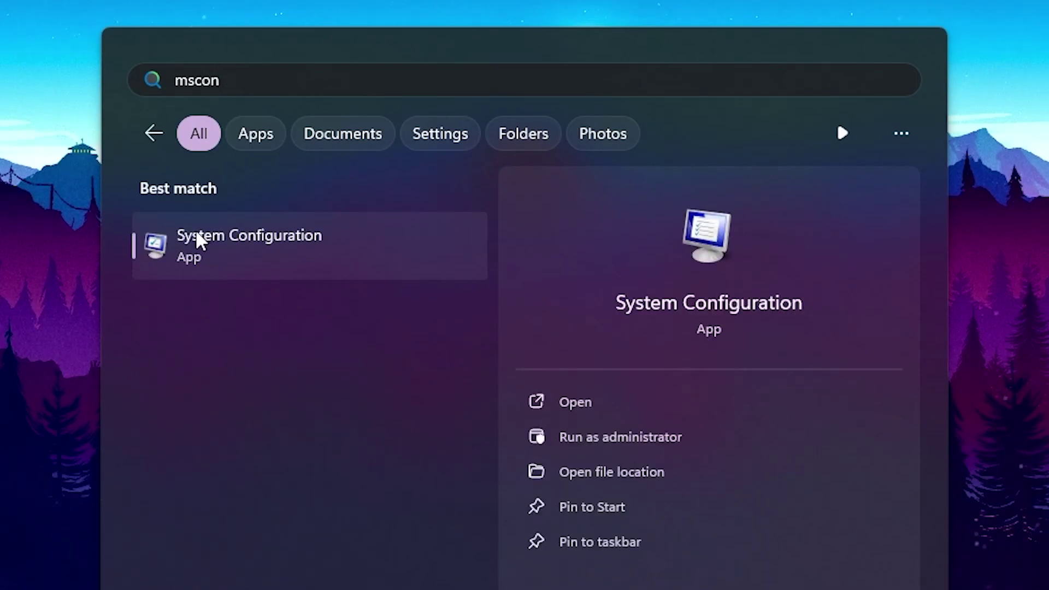
click(298, 243)
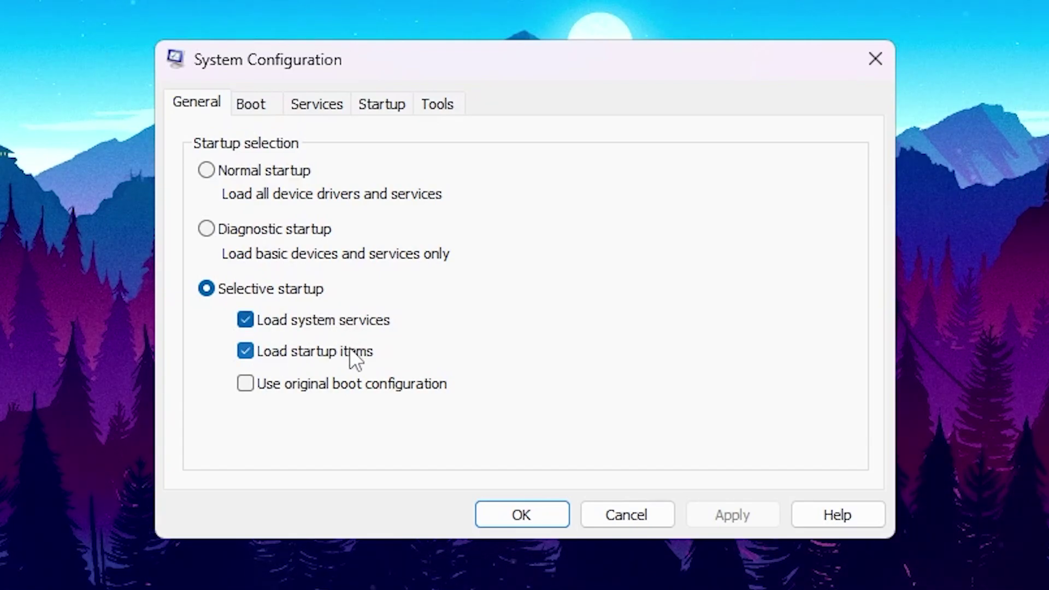
click(254, 111)
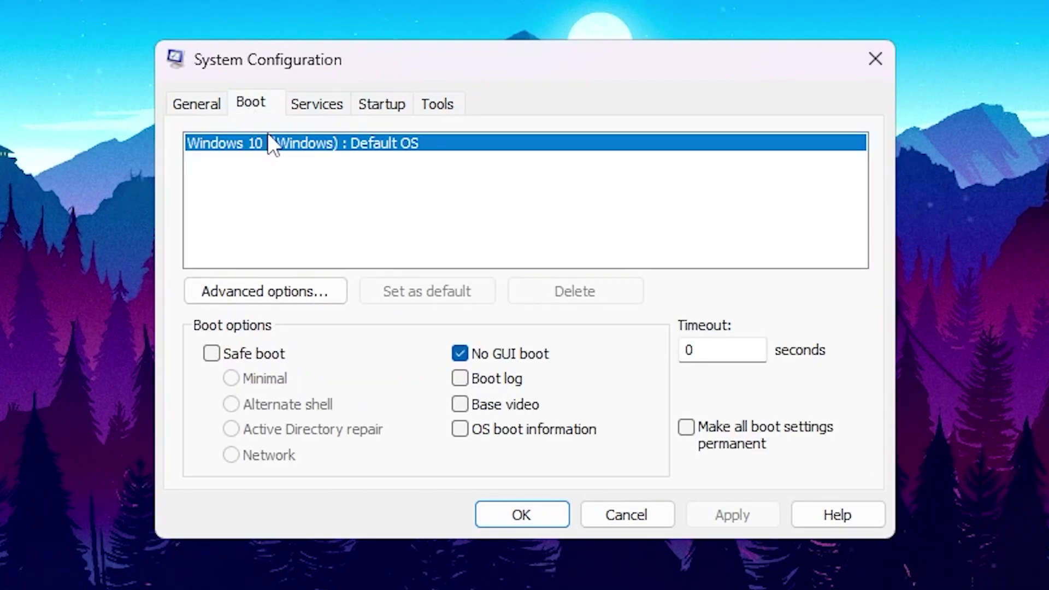
Step: Boot with 16 processors and no Maximum memory limit, then apply and close
click(251, 290)
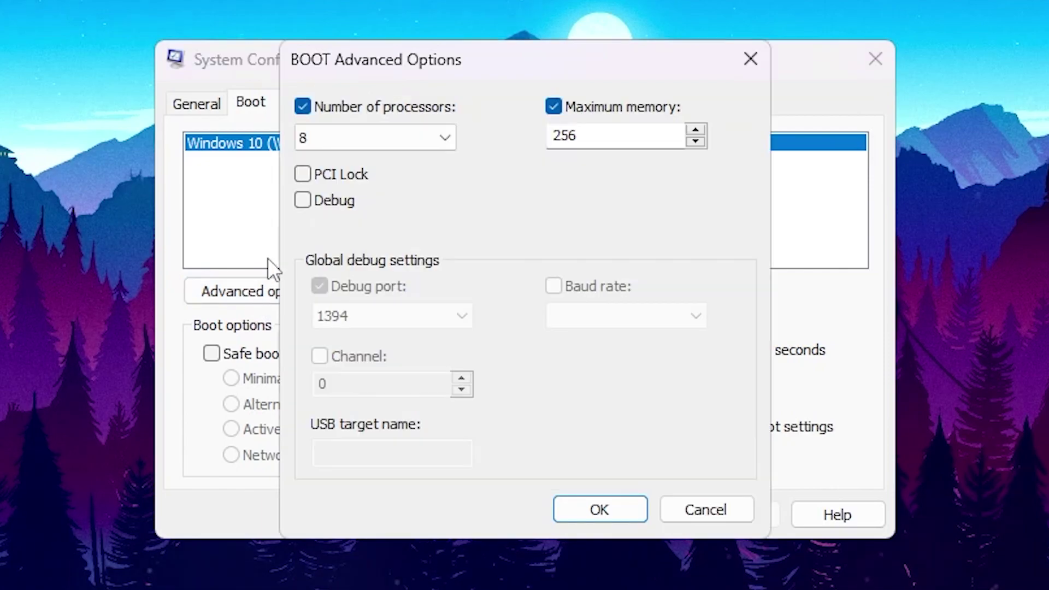
click(439, 144)
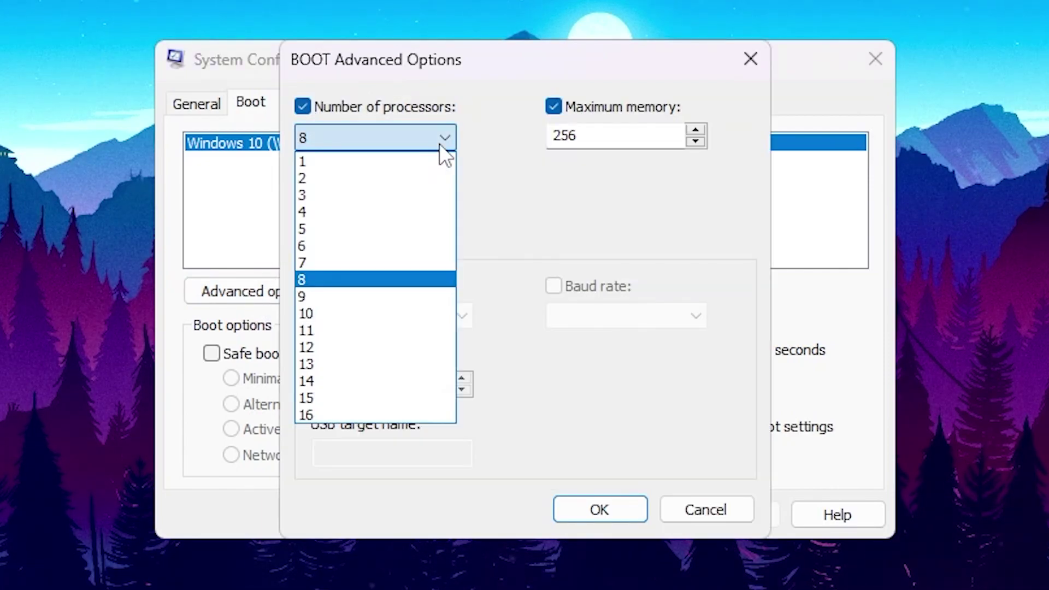
click(311, 415)
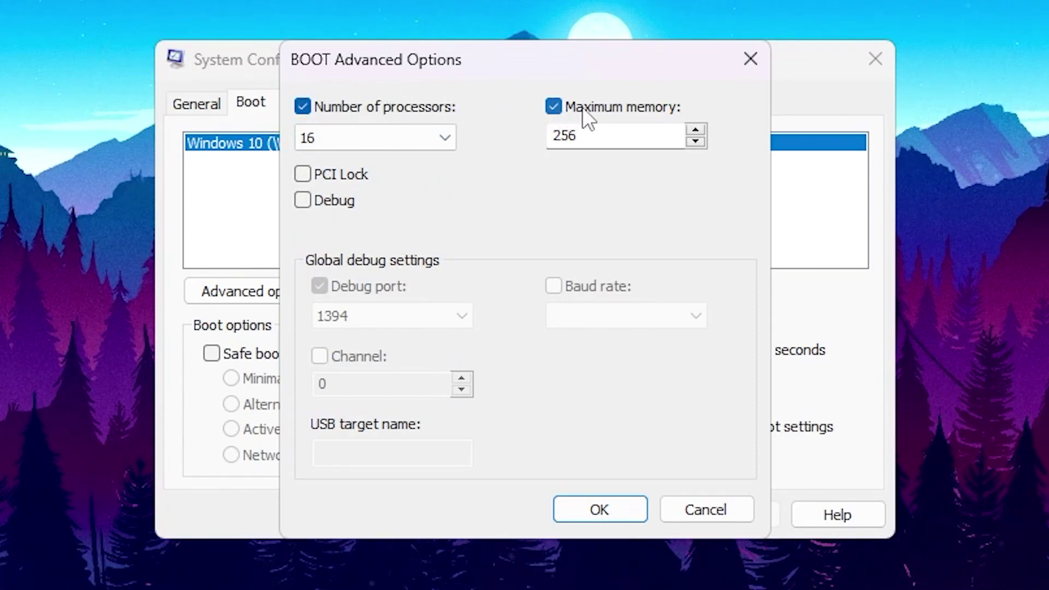
click(562, 108)
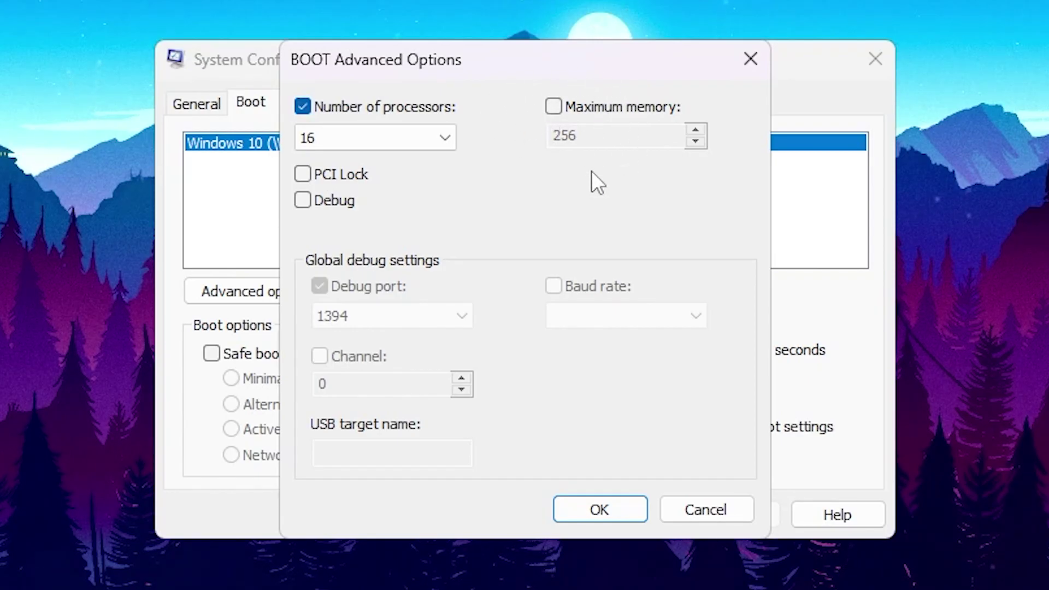
click(597, 509)
click(721, 519)
click(530, 513)
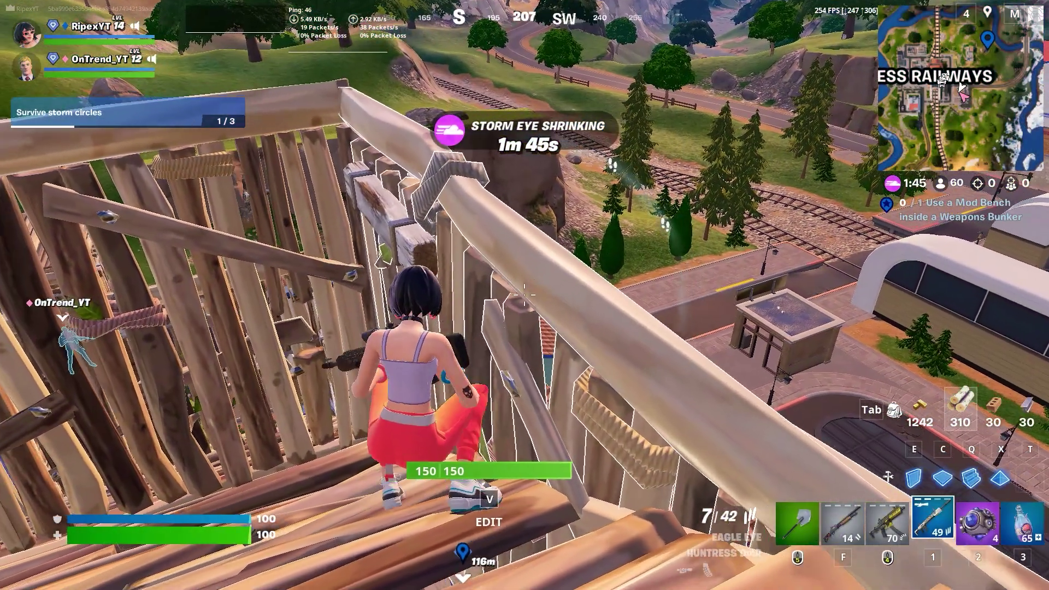